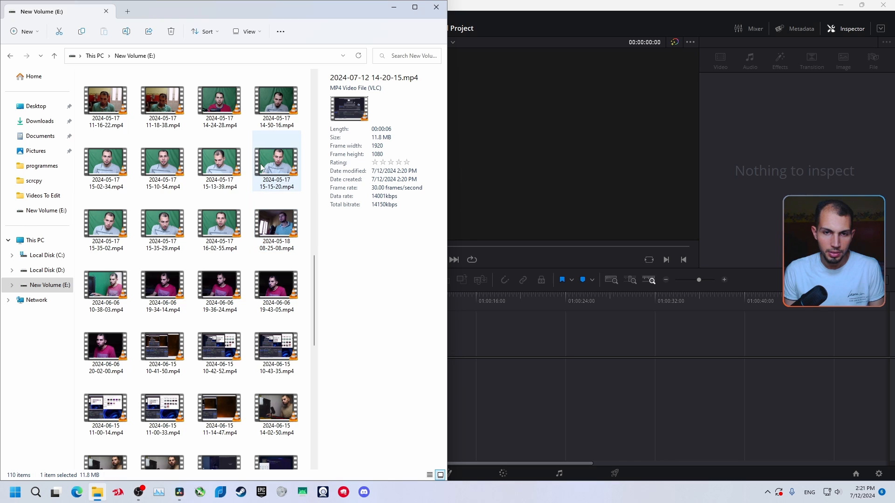
click(219, 224)
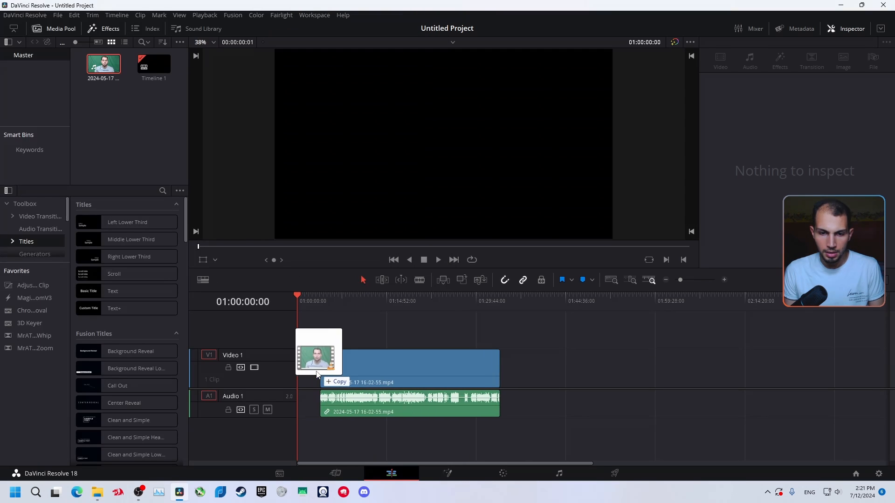
drag(317, 374, 322, 373)
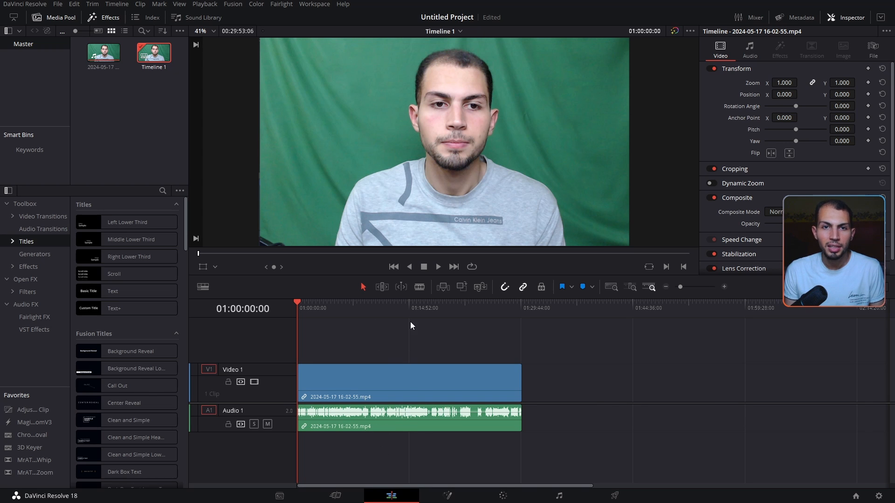
Add an Adjustment Clip on a new track above the video and extend it across the video's full length
click(163, 191)
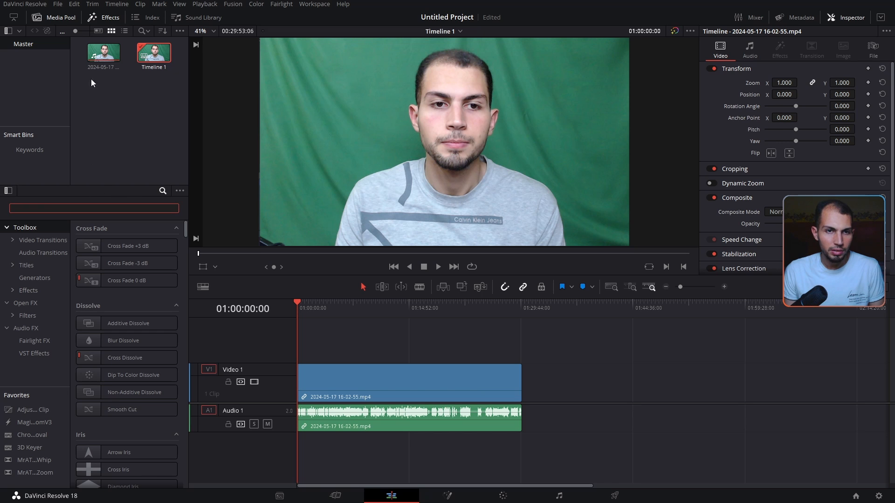
click(110, 21)
click(110, 21)
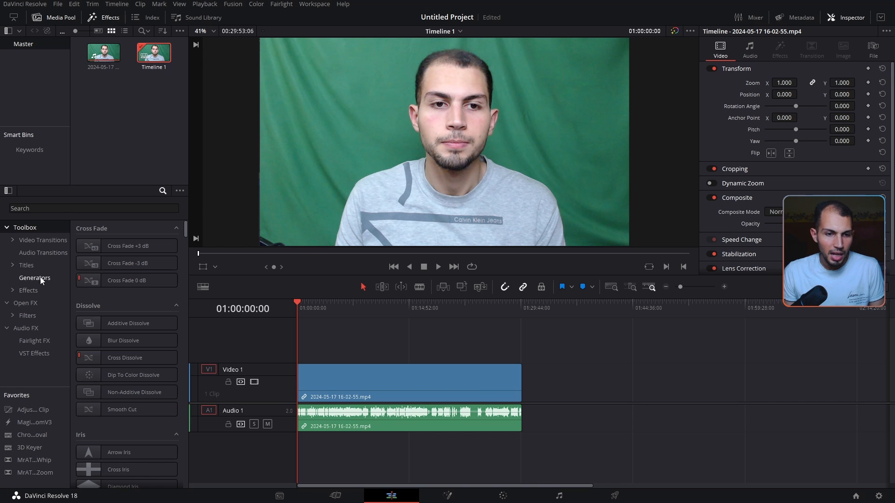
click(40, 293)
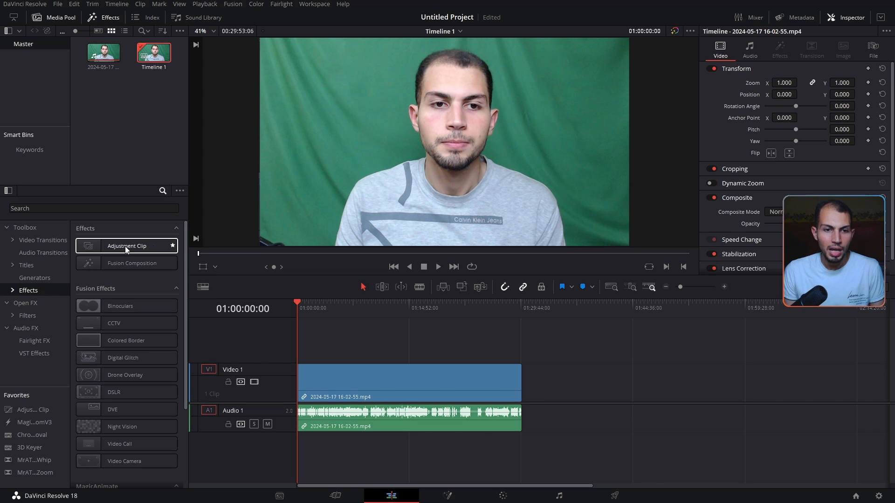
drag(113, 251, 857, 333)
click(666, 288)
click(666, 287)
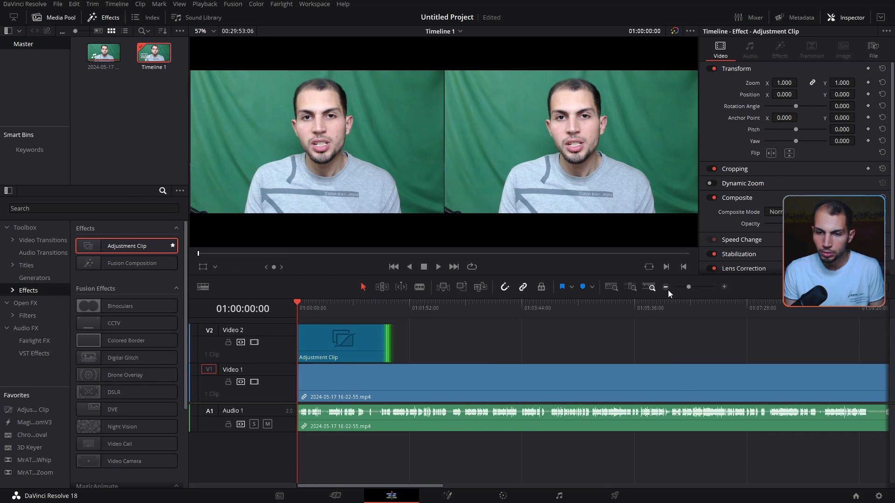
click(667, 289)
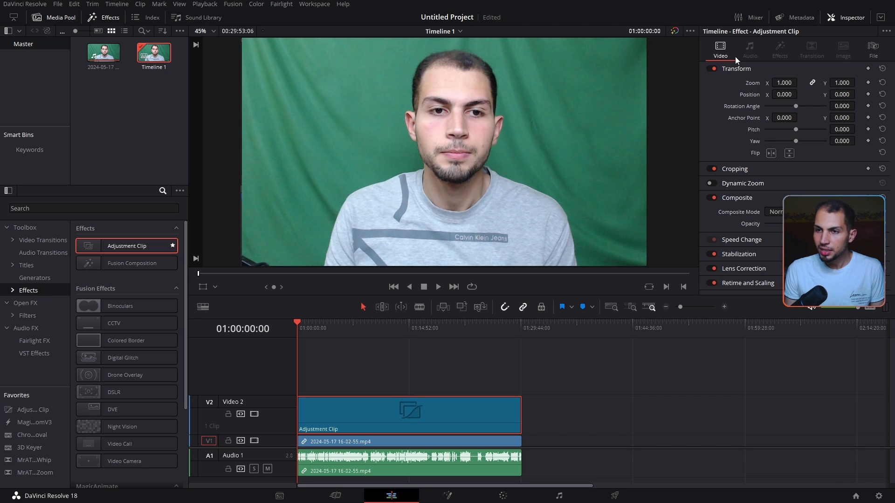
Set the adjustment clip's zoom to 1.360 and compare the picture with the Video 2 track disabled and enabled
drag(784, 83, 862, 83)
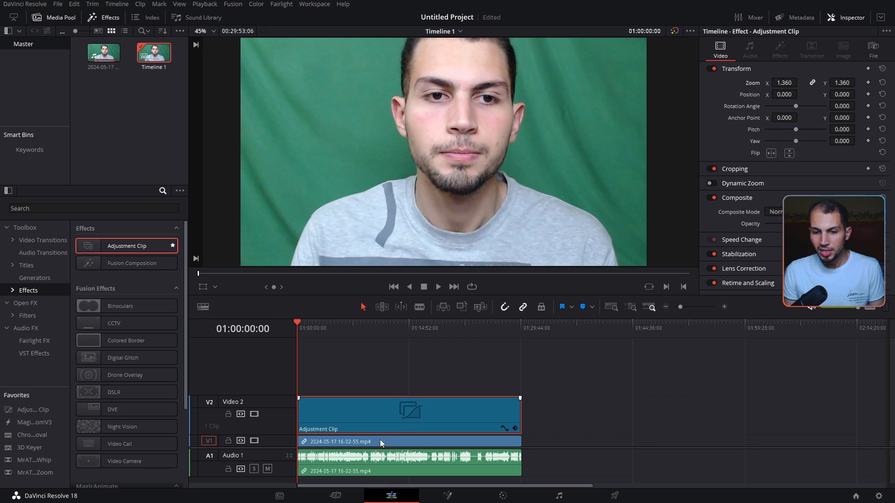
scroll(457, 149, down, 1)
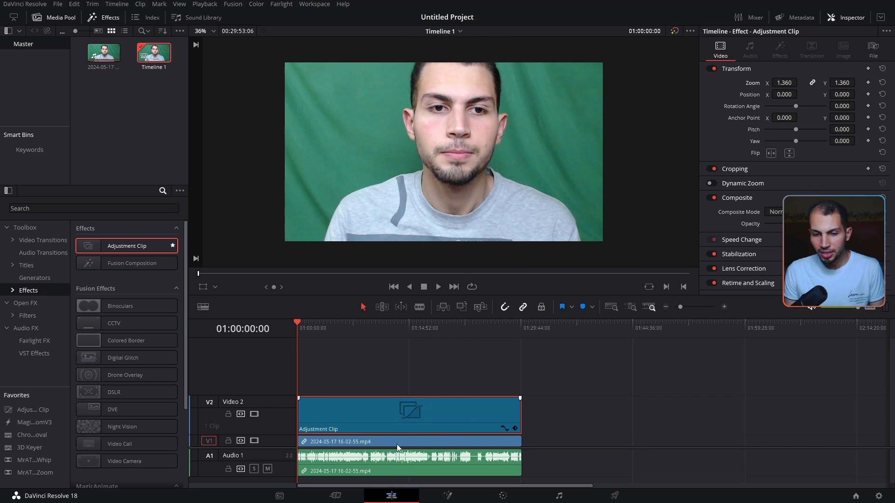
click(254, 415)
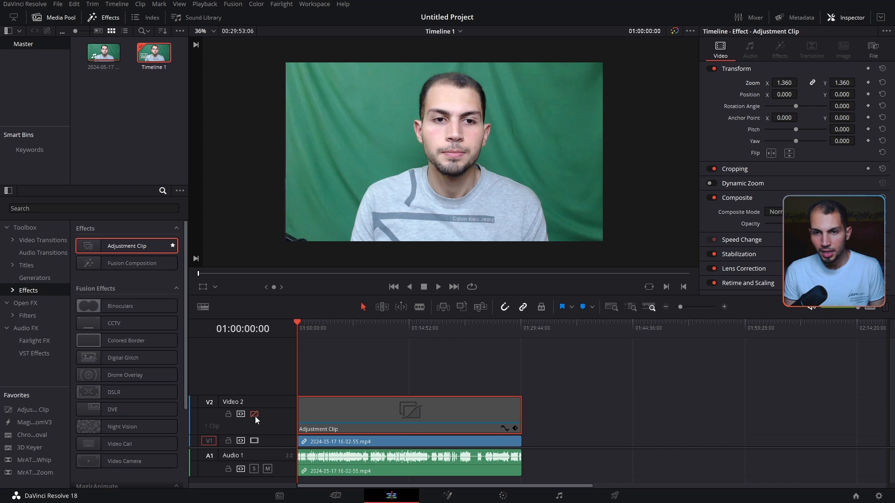
click(254, 414)
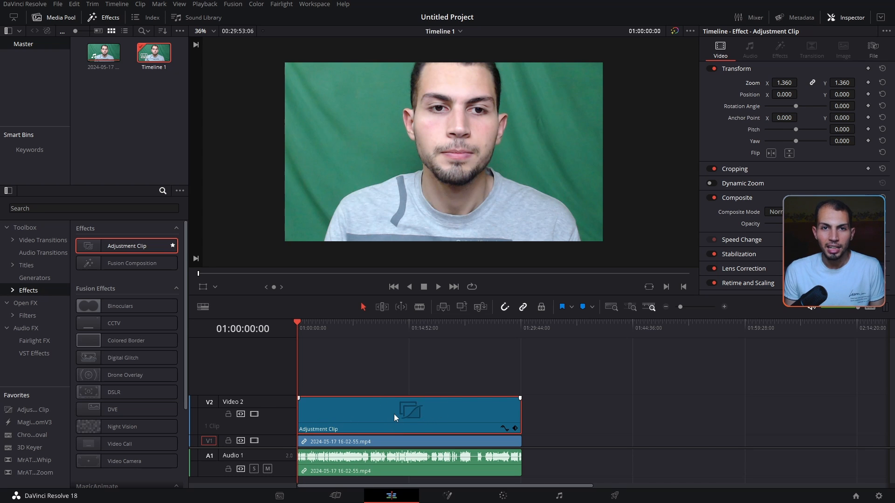
click(254, 415)
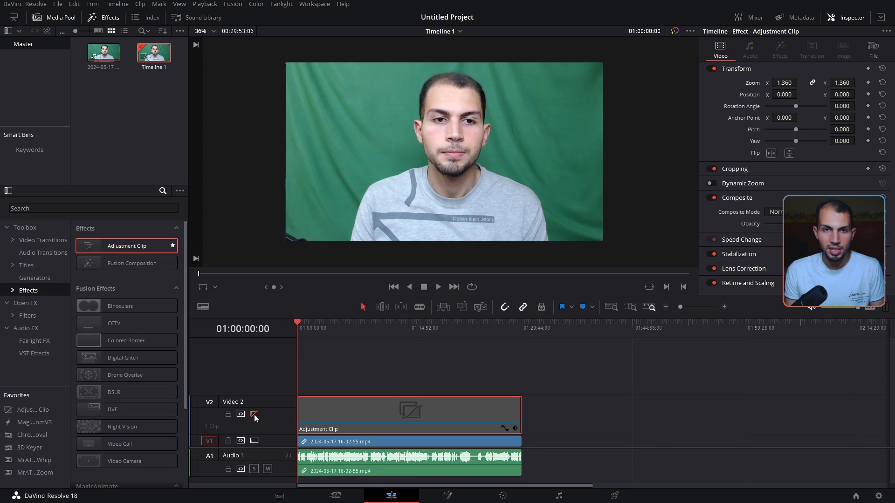
click(254, 414)
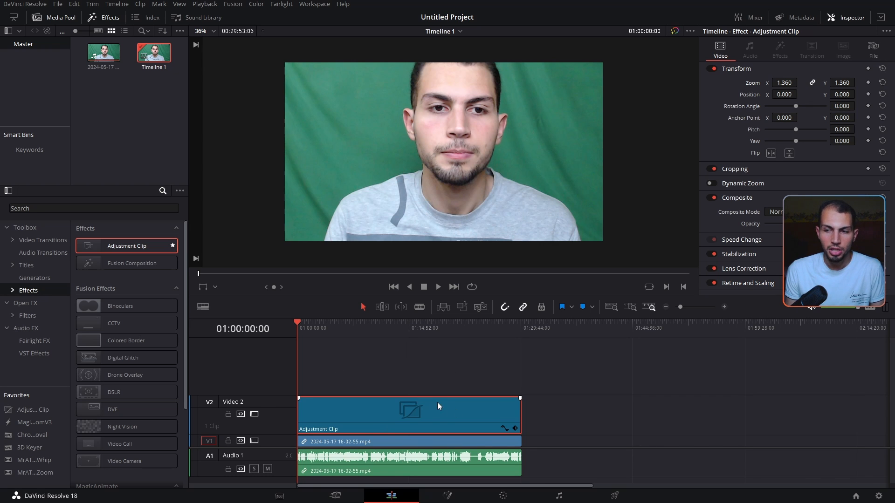
Reset the adjustment clip's zoom and crop its top and bottom edges slightly to form thin black bars
click(883, 82)
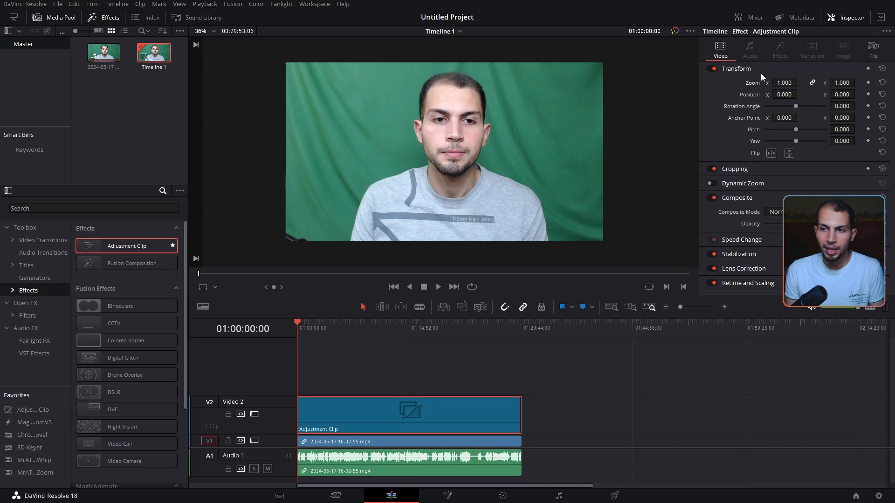
click(754, 170)
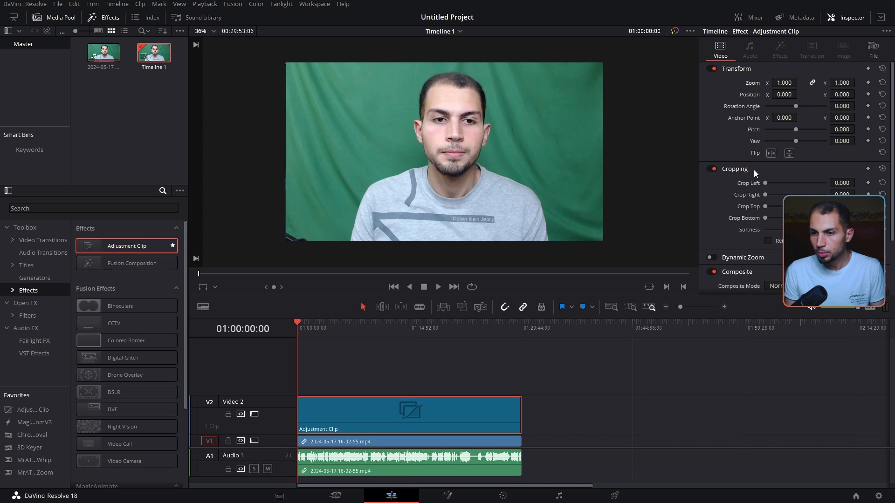
drag(765, 206, 765, 207)
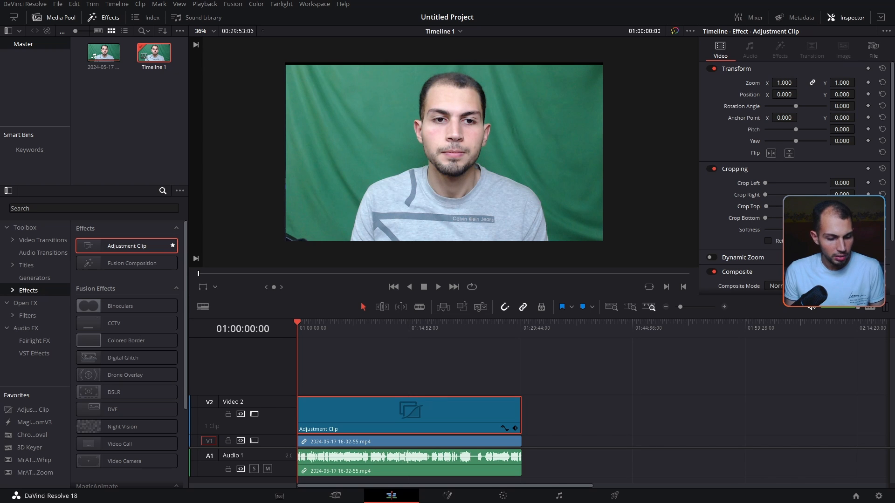
drag(765, 207, 767, 206)
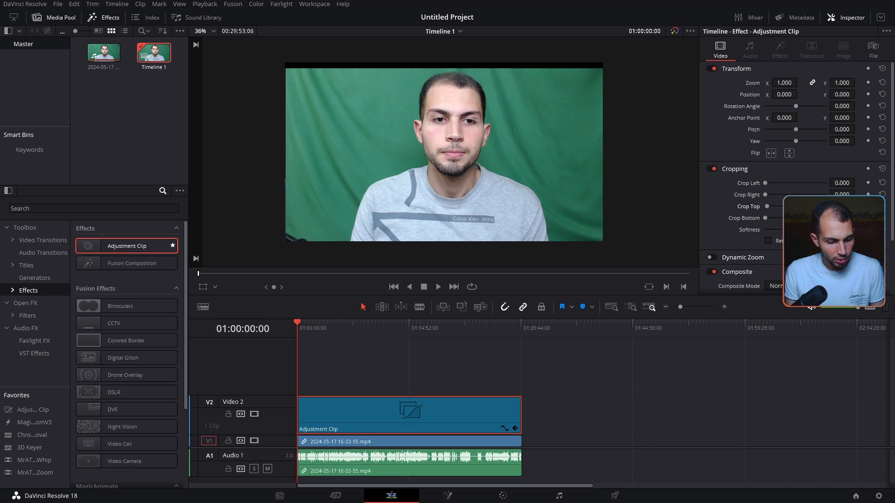
drag(765, 218, 765, 217)
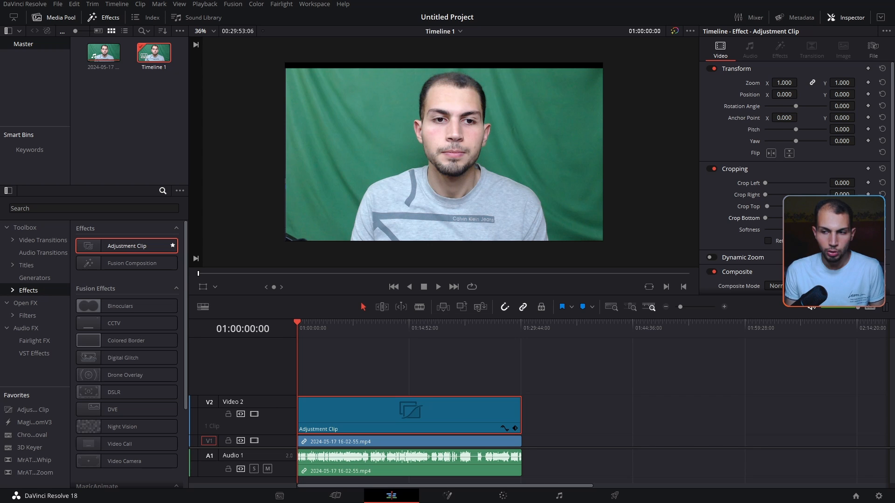
drag(764, 217, 766, 218)
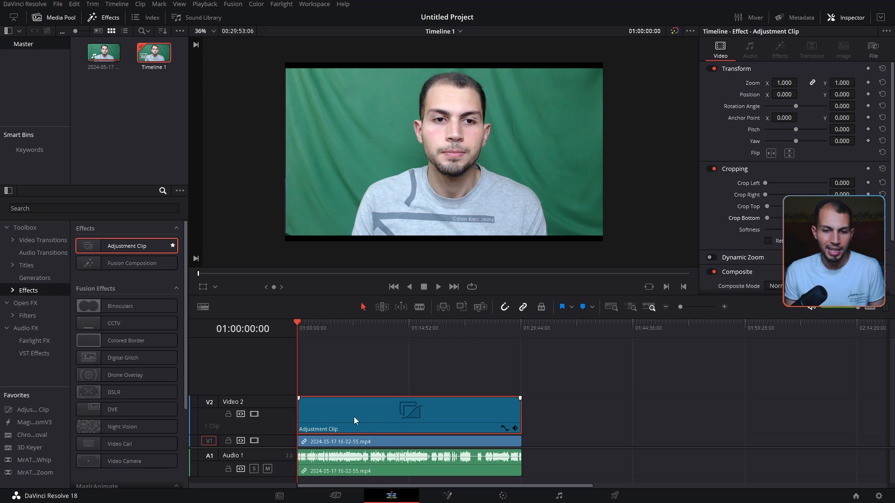
Add a second Adjustment Clip on a new Video 3 track at the start of the timeline
click(392, 441)
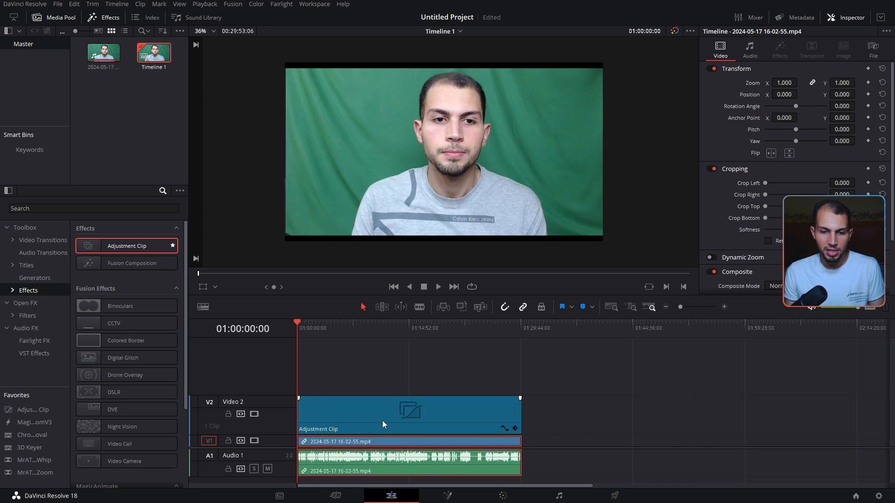
click(386, 409)
click(338, 324)
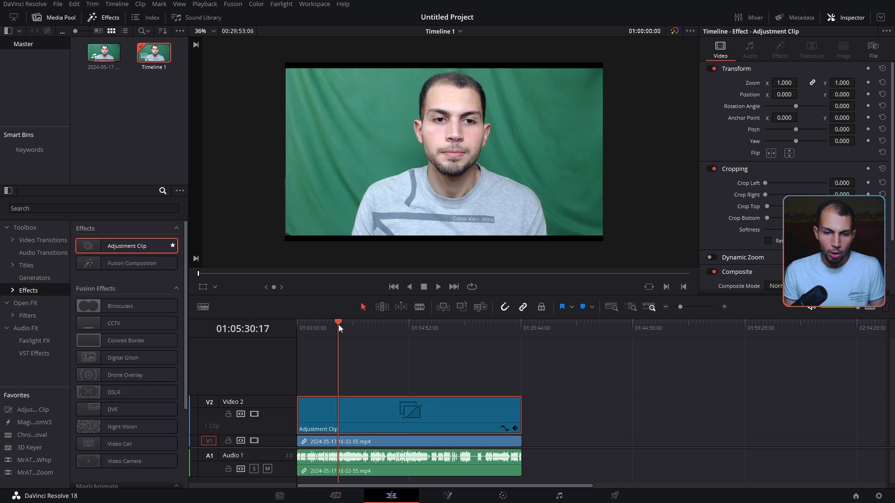
key(Home)
click(342, 354)
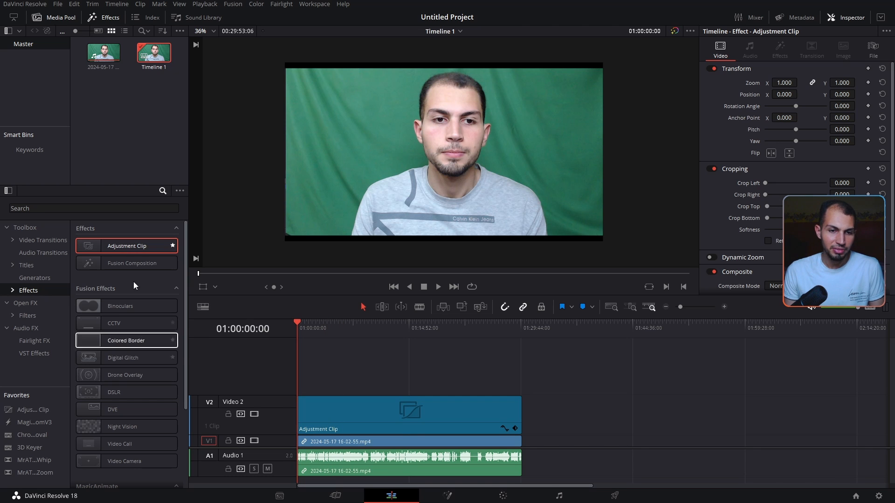
drag(113, 247, 307, 377)
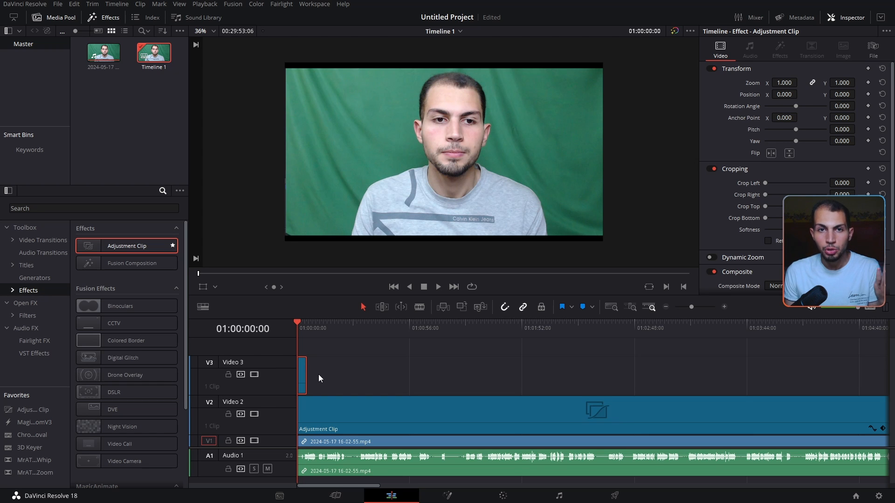
Split the source video a few seconds after its start and apply the MagicZoomV3 effect to the first piece
click(41, 426)
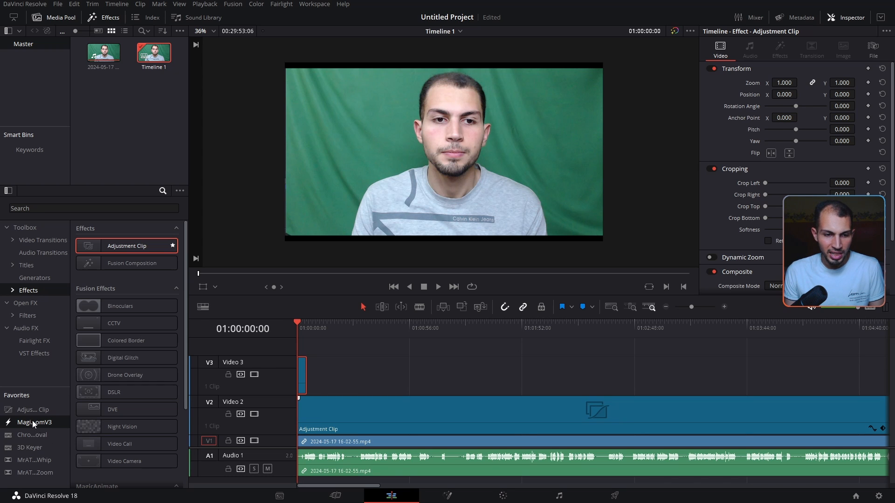
mouse_move(33, 421)
mouse_down()
mouse_move(302, 454)
mouse_move(312, 440)
mouse_move(320, 445)
mouse_move(45, 427)
mouse_up()
click(321, 440)
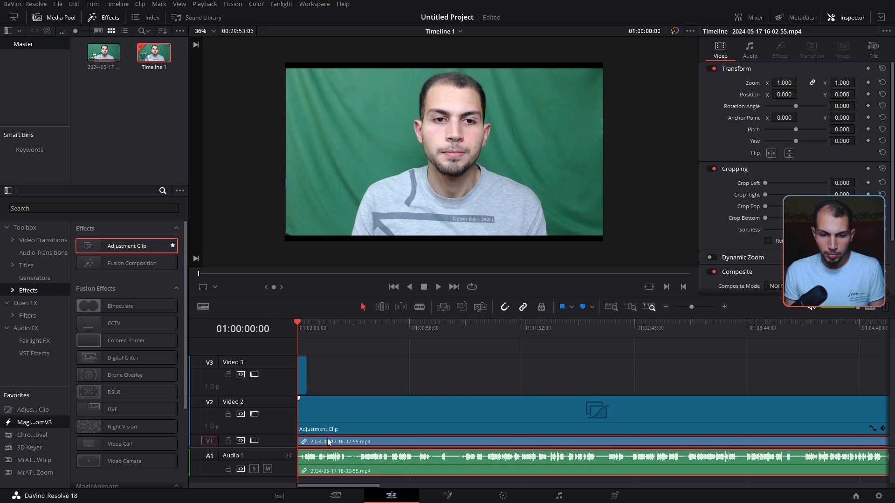
mouse_move(296, 322)
mouse_down()
mouse_move(317, 326)
mouse_move(296, 323)
mouse_up()
key(ctrl+b)
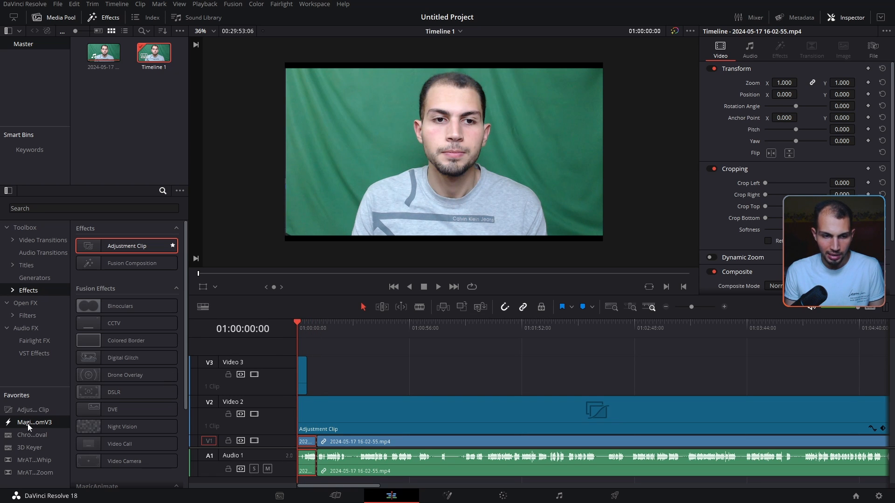
drag(29, 425, 308, 442)
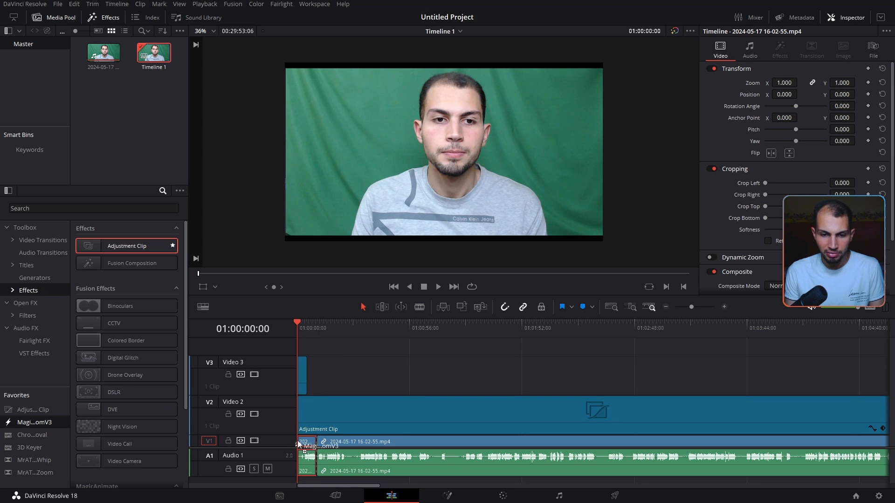
click(353, 365)
Preview the opening piece and its MagicZoomV3 controls, and undo both the effect and the split on the source video
key(space)
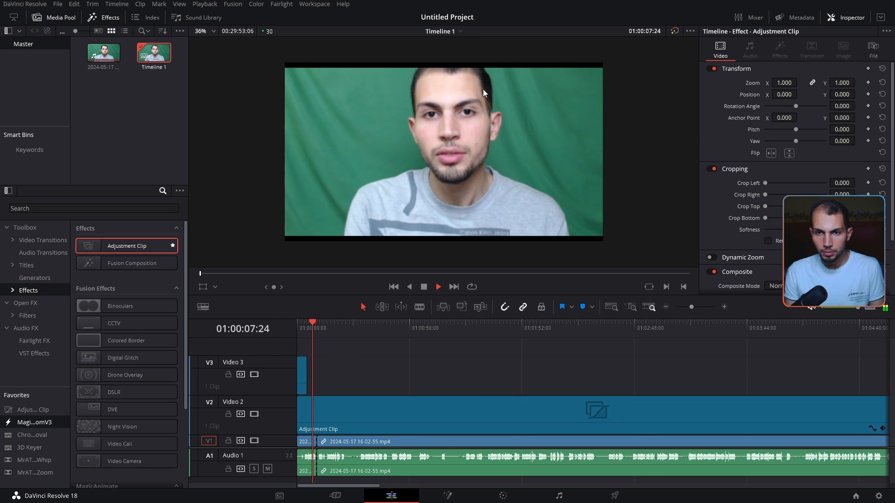
click(309, 325)
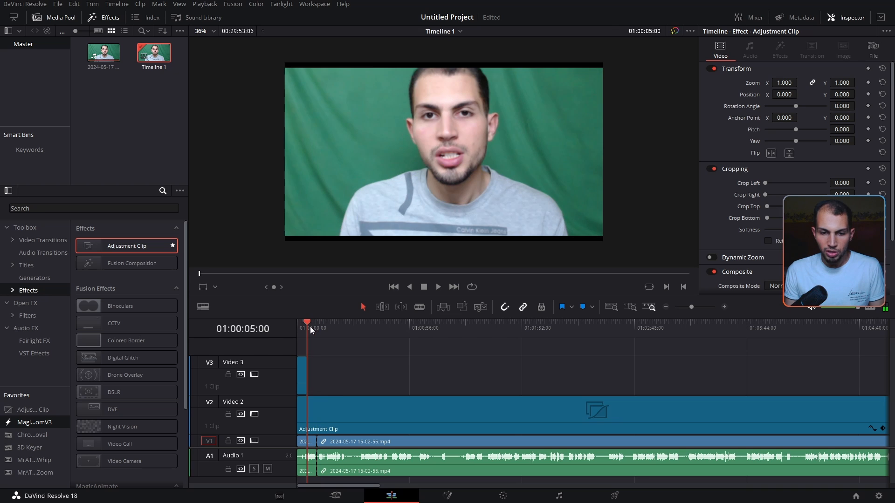
click(308, 442)
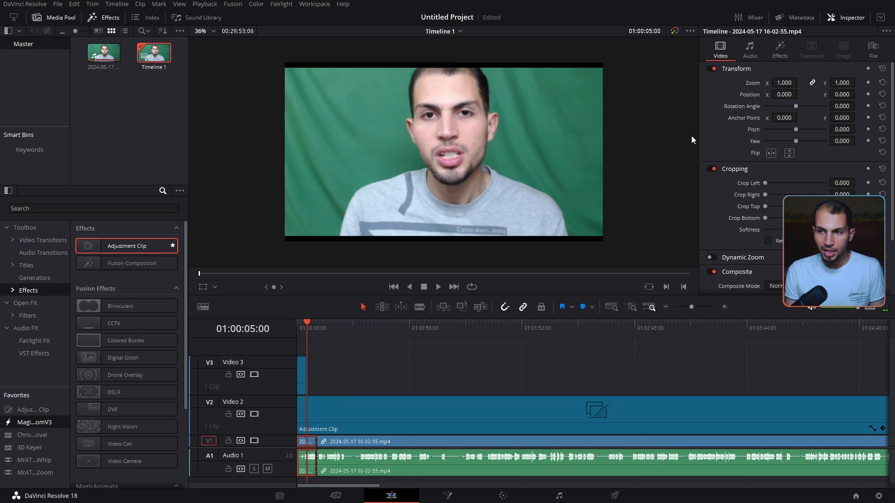
click(780, 50)
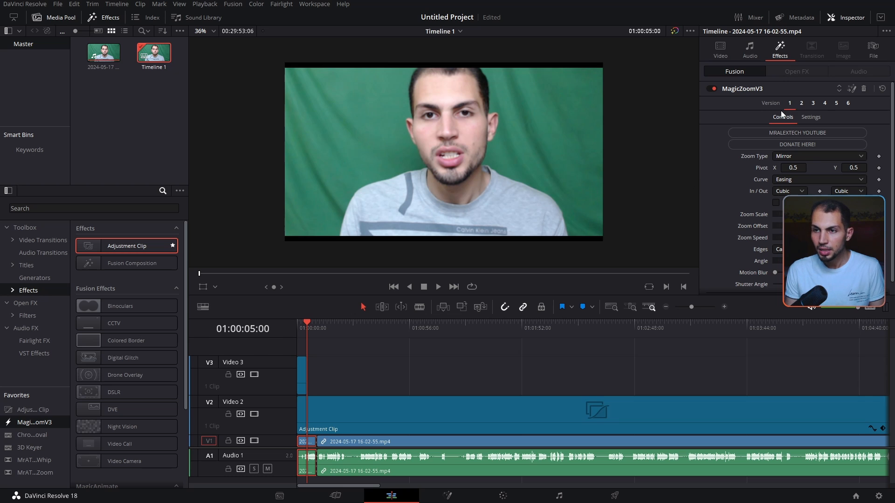
key(ctrl+z)
key(ctrl+z)
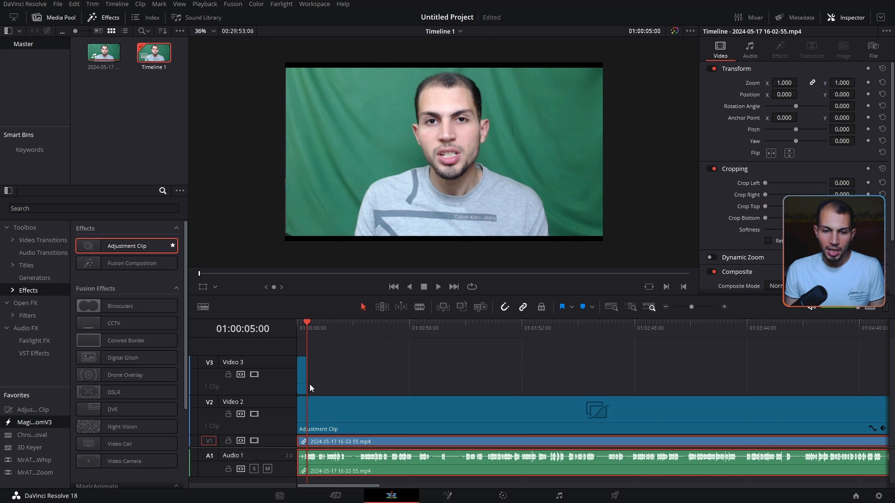
Move the short Video 3 adjustment clip to start at 01:00:05:00, apply MagicZoomV3 to it and show the effect's controls
mouse_move(303, 368)
mouse_down()
mouse_move(313, 367)
mouse_move(312, 379)
mouse_up()
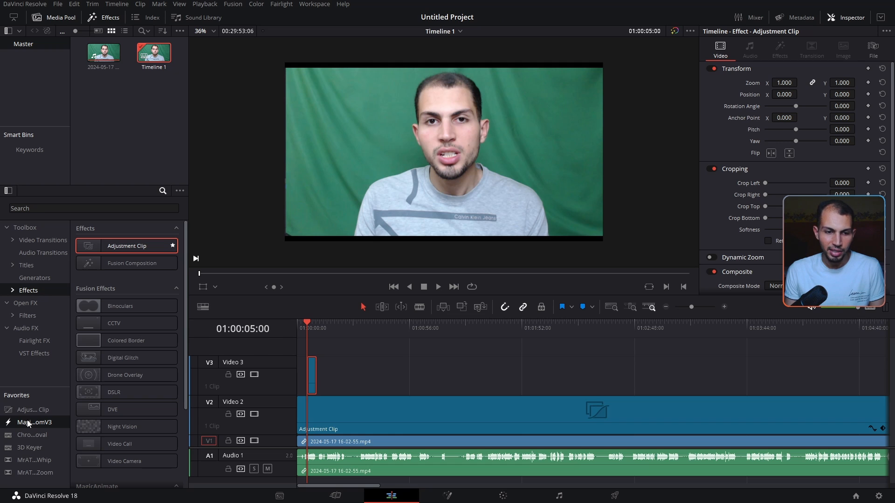
drag(27, 425, 310, 372)
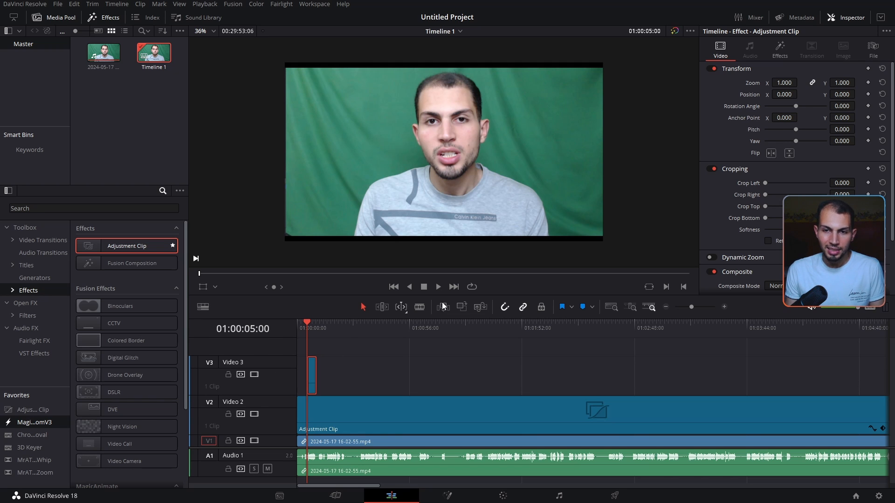
click(787, 51)
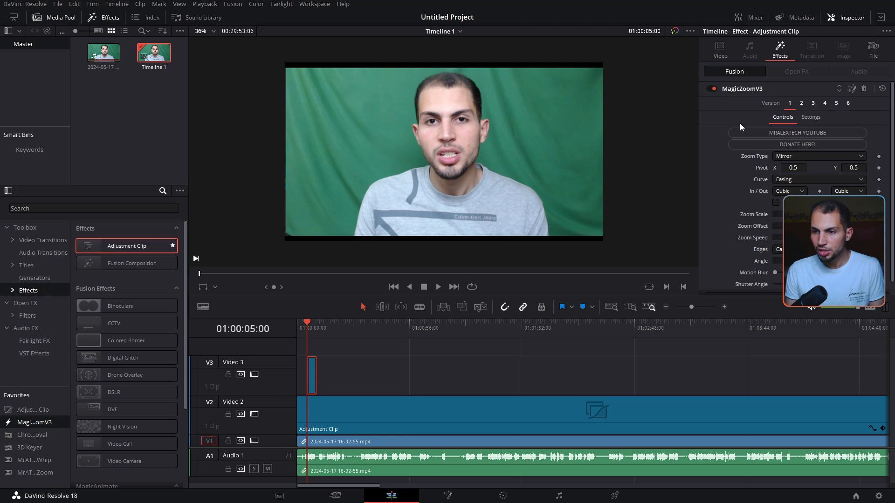
Play back the stretch under the Video 3 adjustment clip from 01:00:05:00 to preview its MagicZoomV3 zoom
click(329, 363)
scroll(433, 150, down, 3)
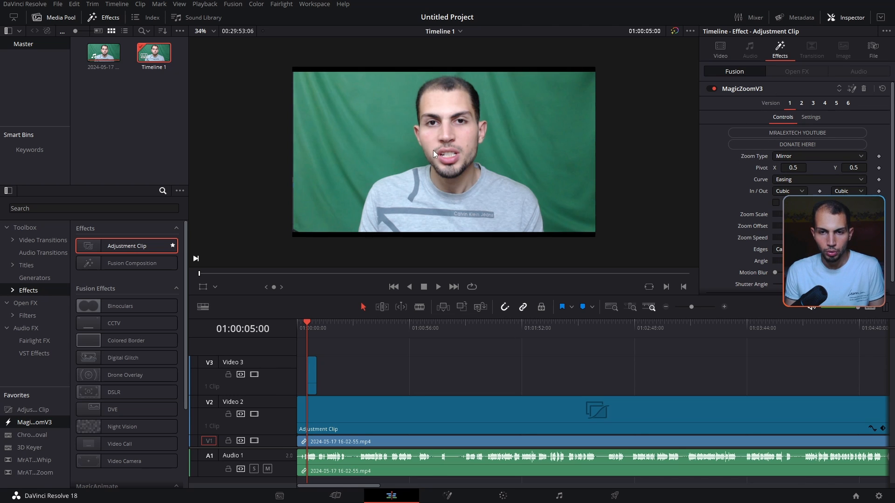
scroll(401, 183, up, 2)
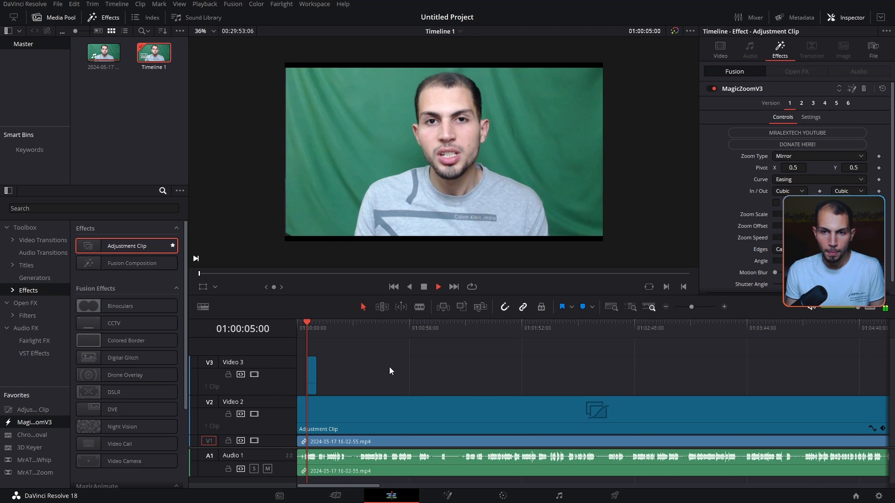
key(space)
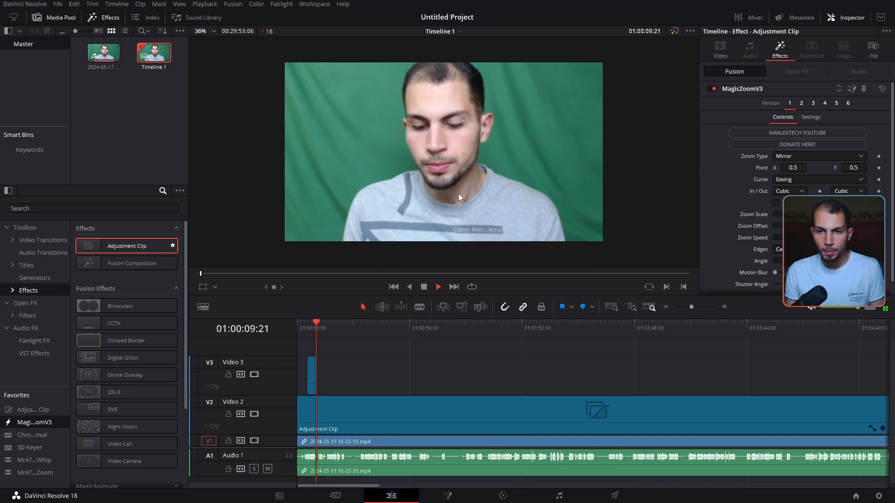
key(space)
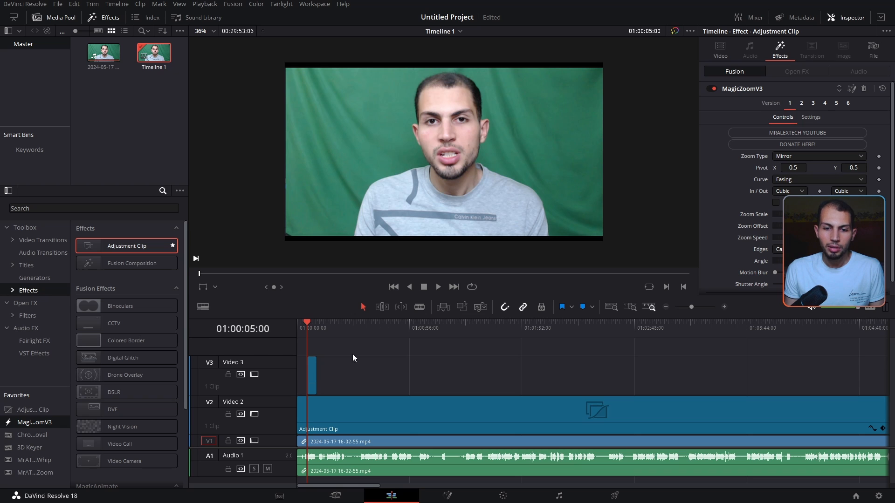
Disable MagicZoomV3 on the Video 3 adjustment clip, apply the Video Call effect to it and show that effect's controls
click(714, 89)
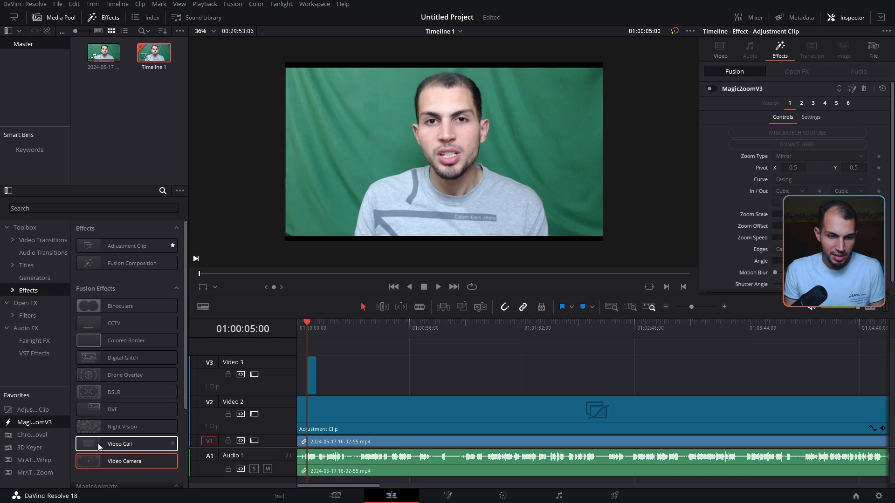
drag(100, 446, 315, 382)
drag(128, 444, 311, 372)
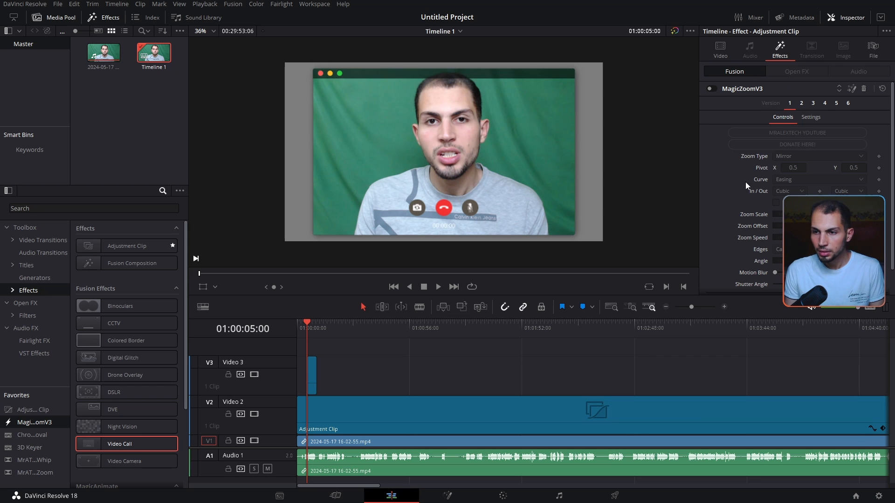
scroll(720, 154, down, 3)
click(739, 286)
scroll(731, 167, down, 4)
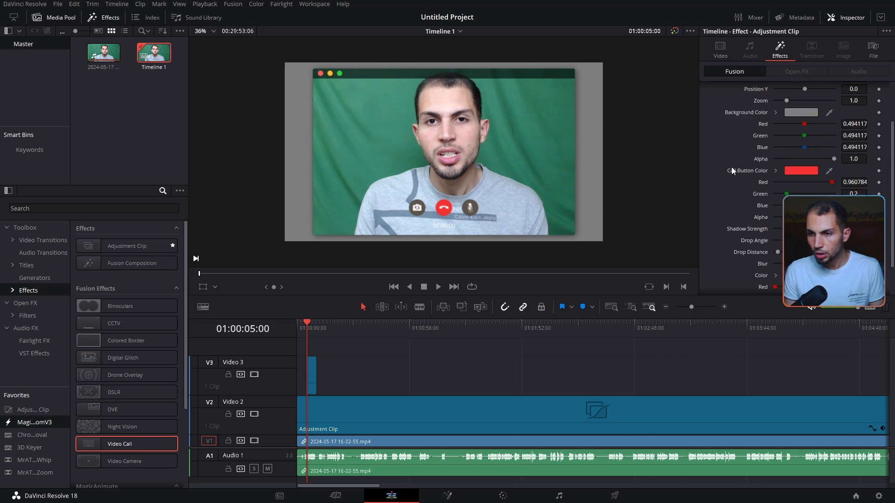
scroll(720, 201, up, 4)
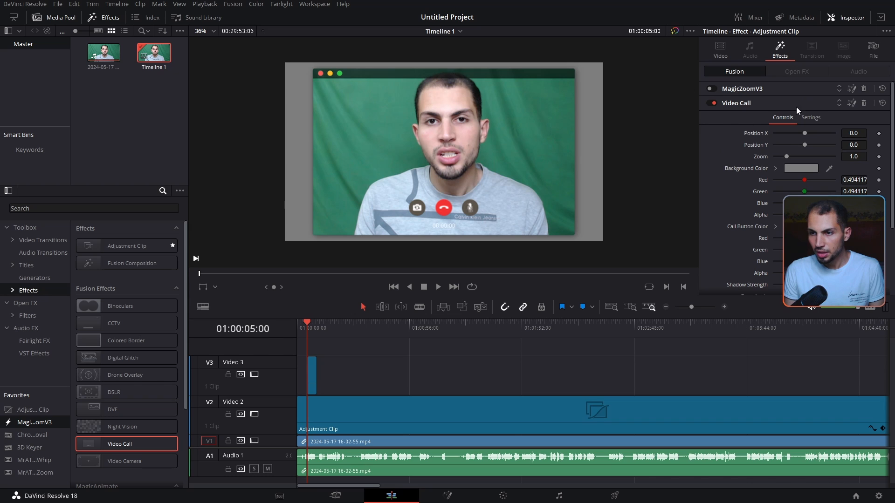
Toggle the Video 3 track off and on at 01:00:10:00 to compare the Video Call effect, and lengthen the track's adjustment clip
click(310, 323)
key(Down)
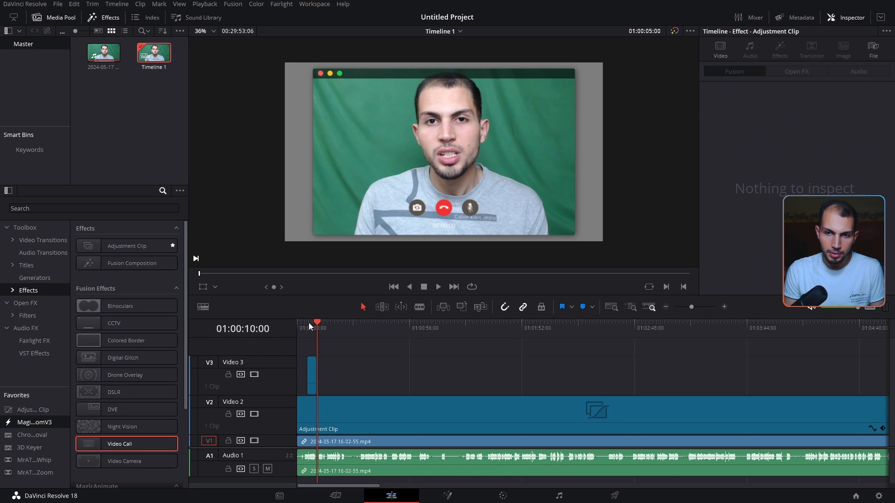
click(253, 376)
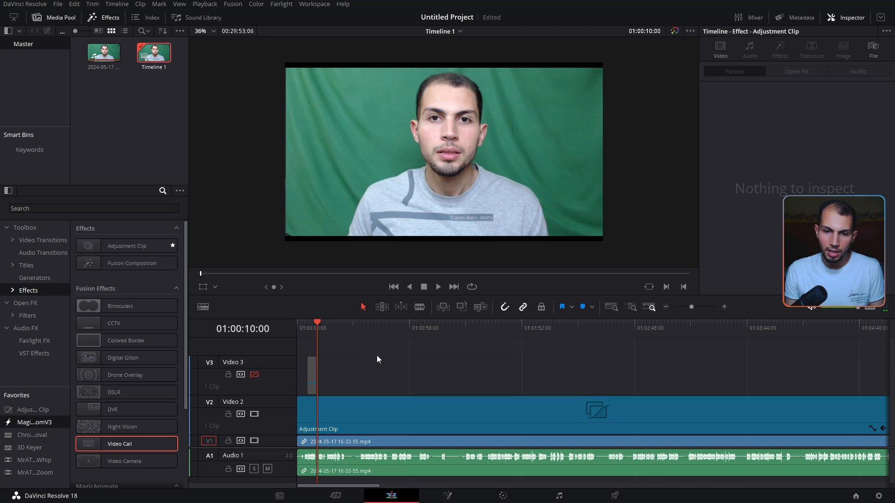
click(255, 374)
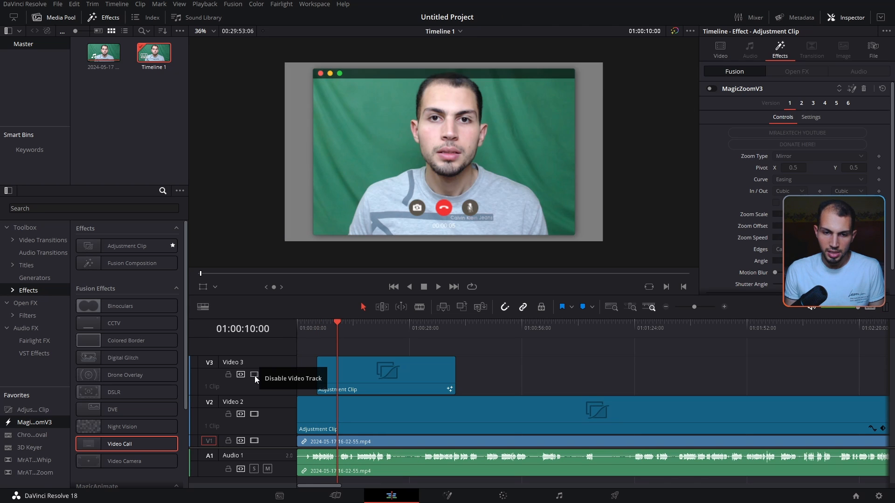
click(255, 375)
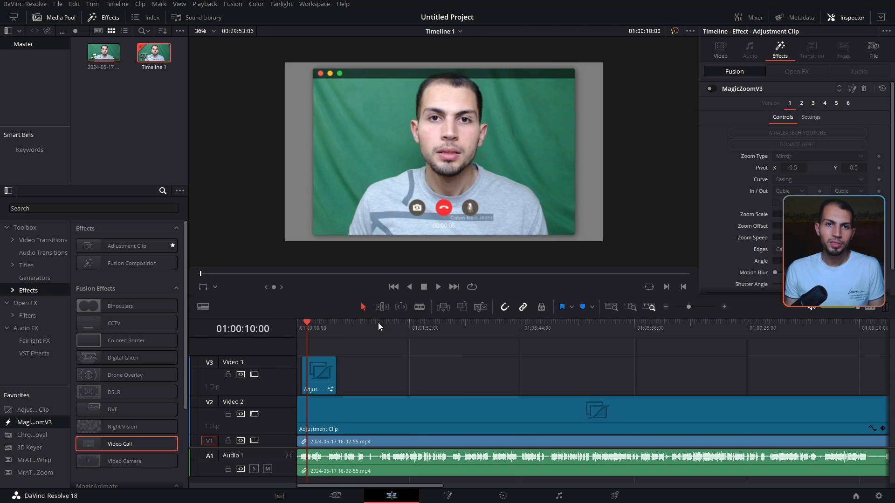
Move the long adjustment clip from Video 2 to a new track above Video 3, keeping its start at the timeline's beginning
click(326, 370)
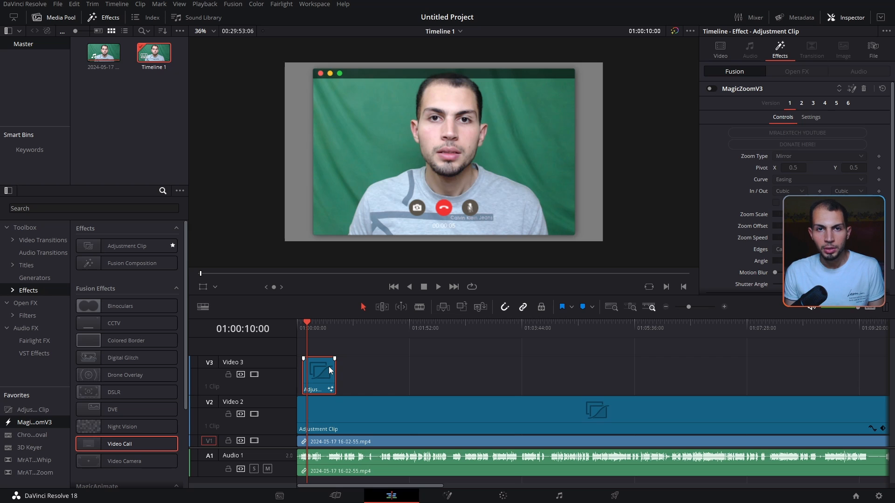
click(666, 307)
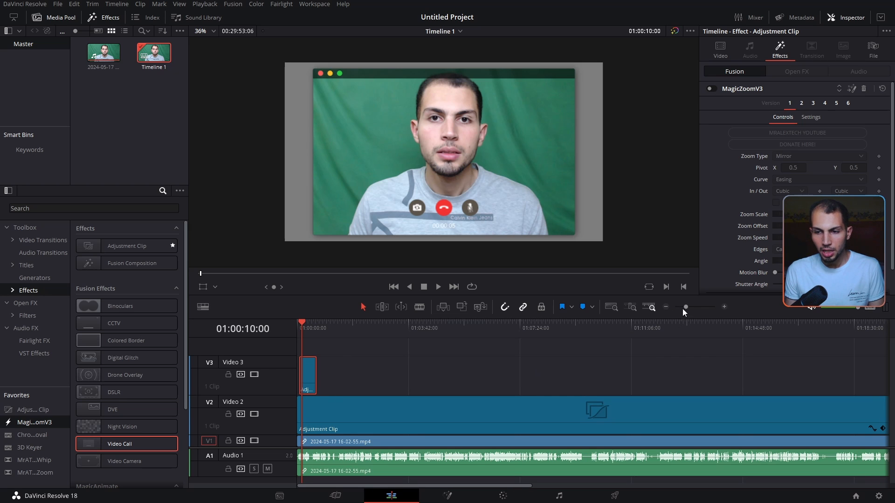
click(666, 307)
drag(384, 417, 343, 352)
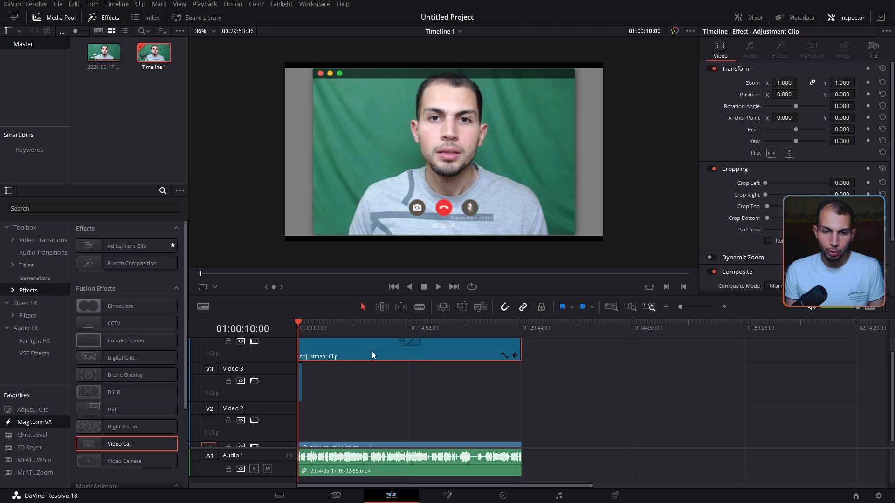
Disable the Video 3 track and grade the long adjustment clip with saturation 72.10, shadows -34.50, highlights -23.50 and two custom curve points
click(504, 496)
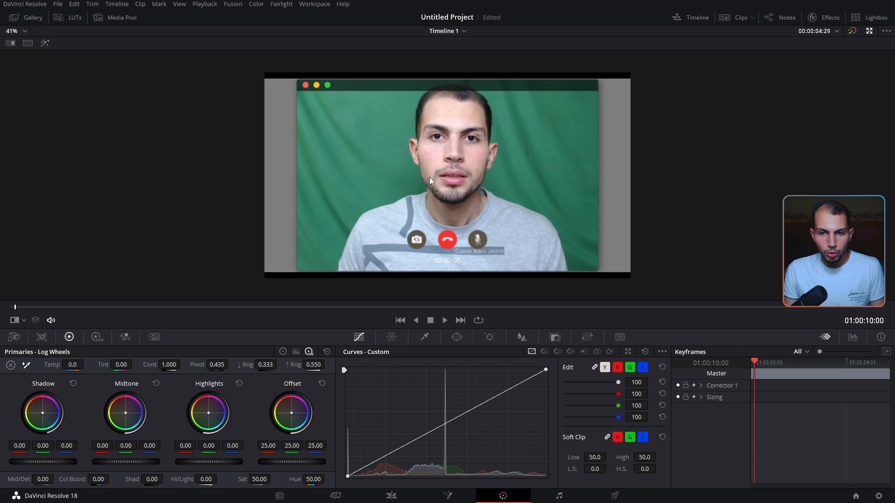
click(391, 495)
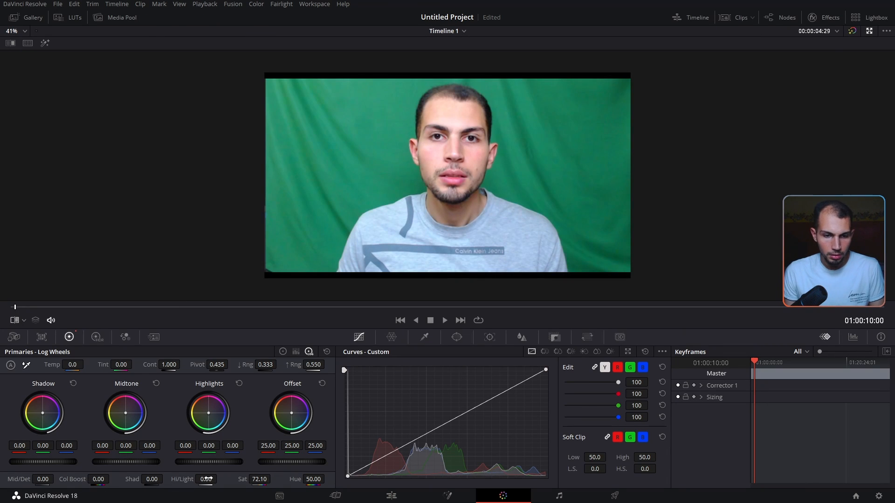
drag(209, 479, 119, 479)
mouse_move(442, 425)
mouse_down()
mouse_move(434, 417)
mouse_move(442, 423)
mouse_move(433, 427)
mouse_up()
click(499, 393)
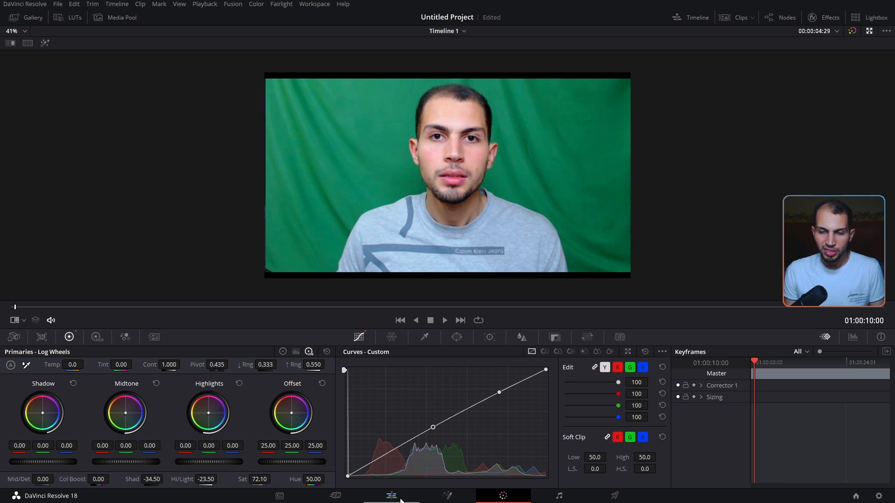
Return to the Edit page, toggle the topmost video track off and on to compare the grade, and leave the track disabled
click(400, 498)
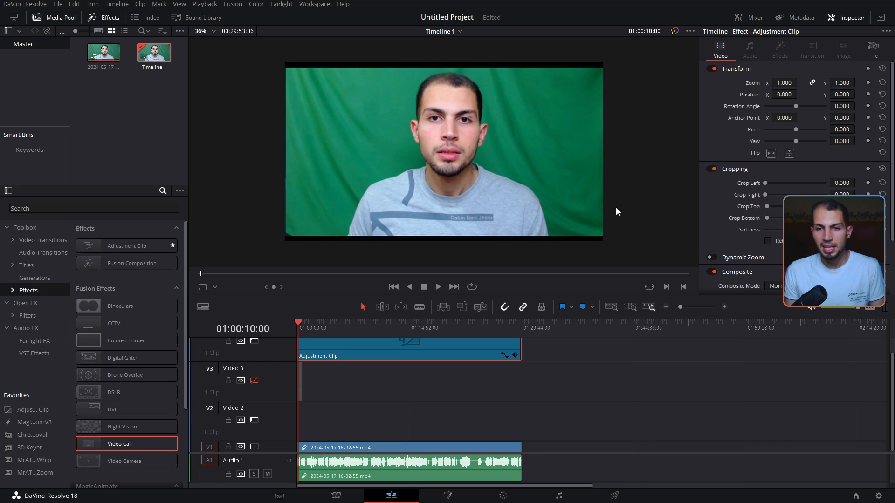
click(255, 341)
click(255, 340)
click(255, 341)
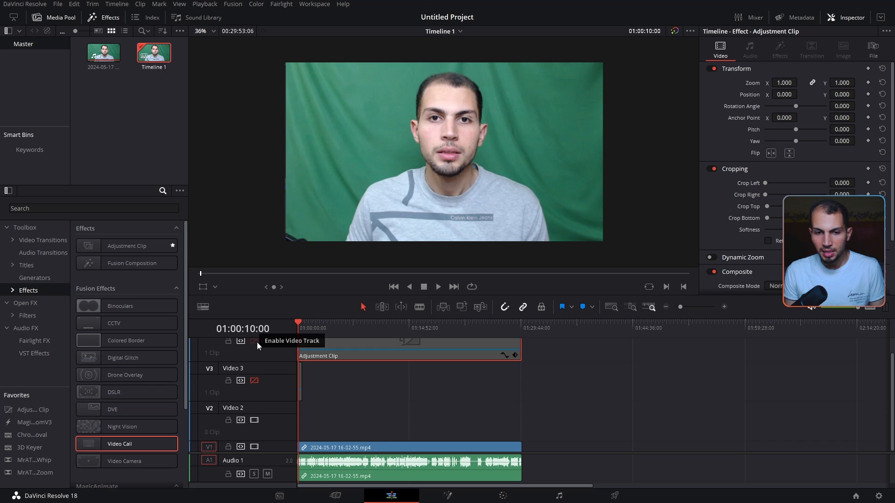
click(256, 342)
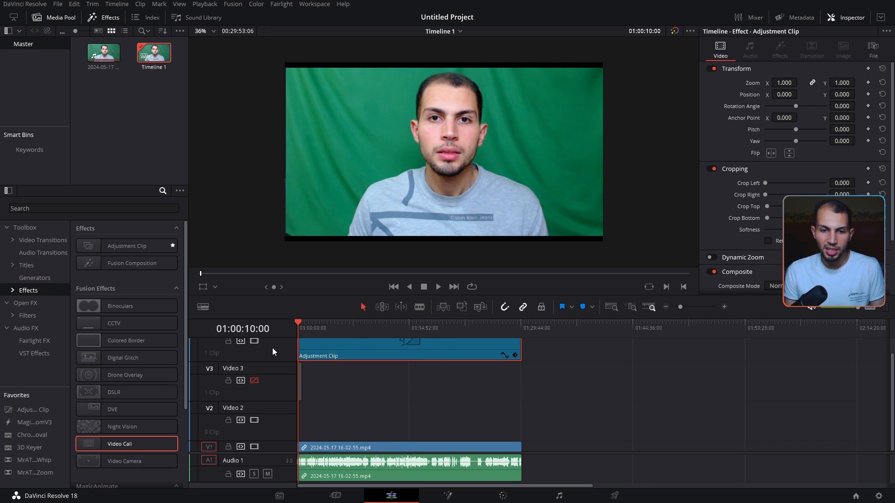
click(255, 342)
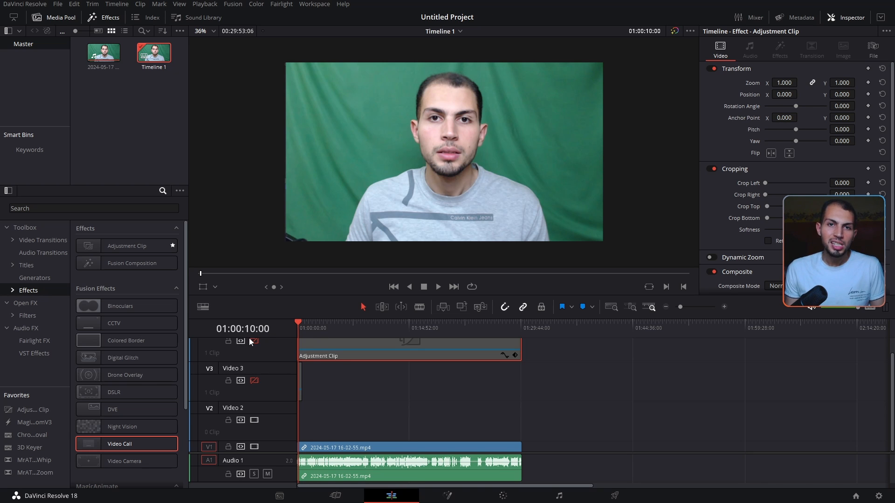
click(436, 407)
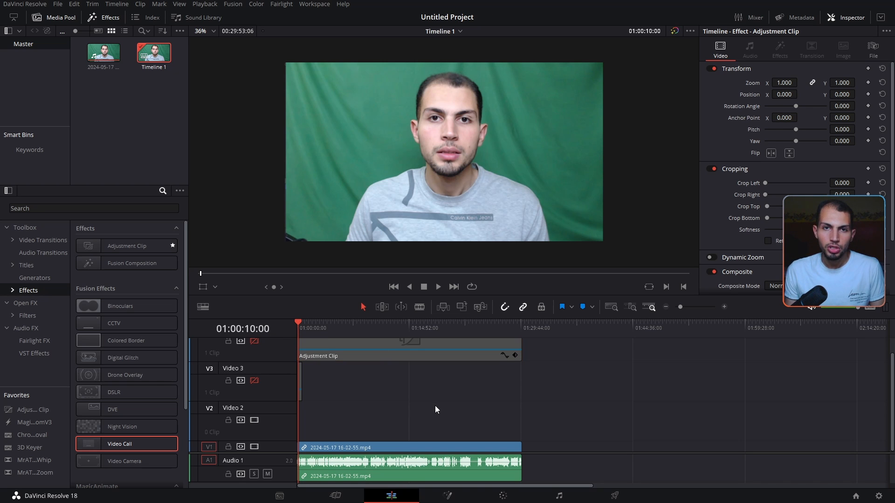